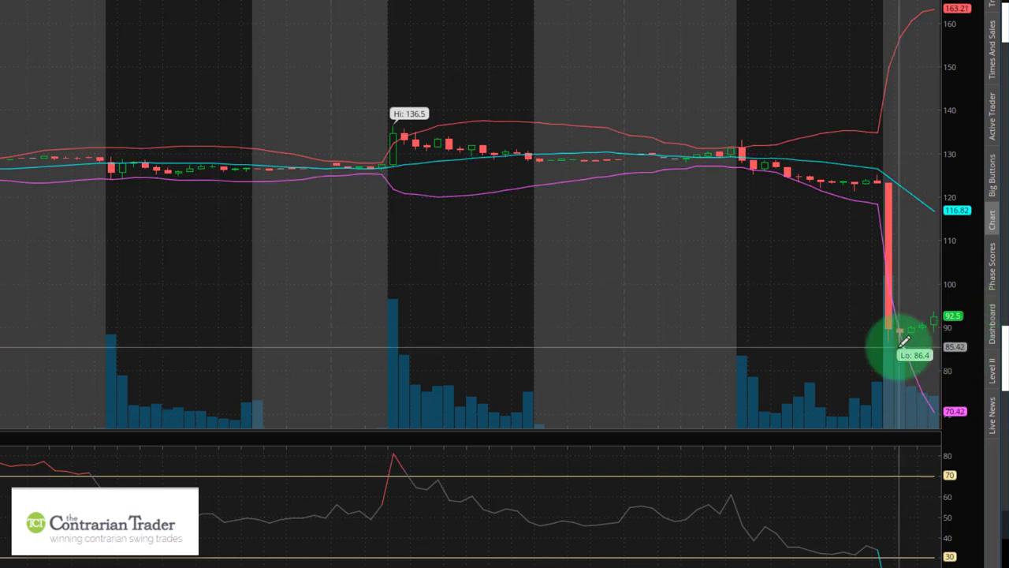
Step: Measure the roughly +4.39% rebound off the 86.4 low, then zoom out the time axis
{"action": "left_click_drag", "start_coordinate": [903, 340], "coordinate": [945, 303]}
{"action": "left_click", "coordinate": [889, 330]}
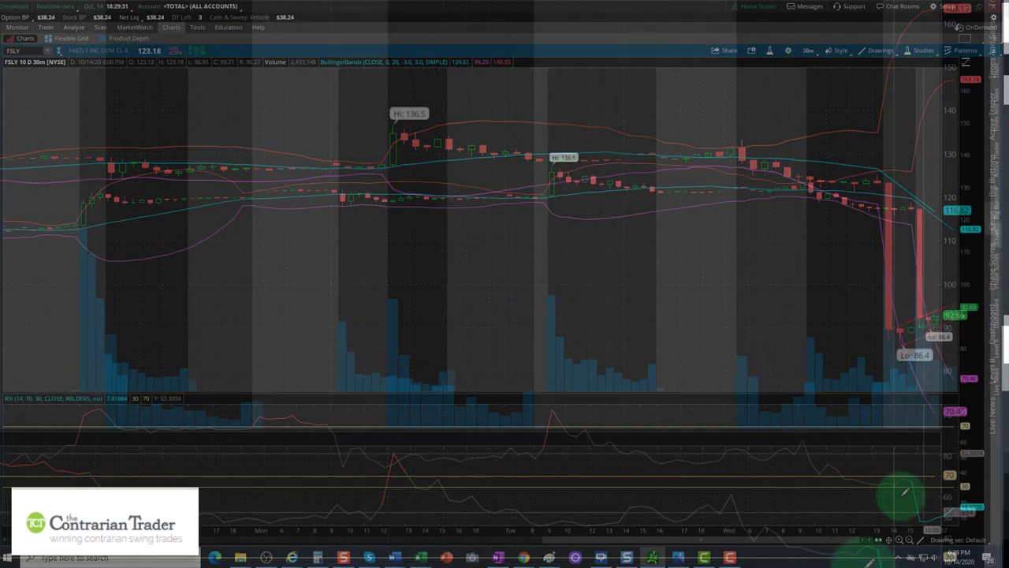
{"action": "left_click", "coordinate": [910, 541]}
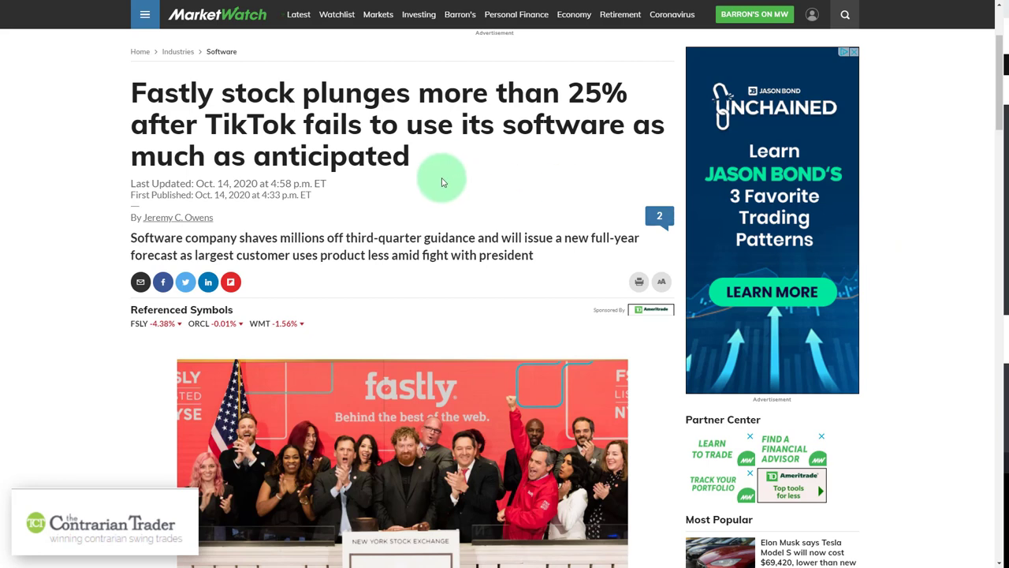
Step: Highlight the Fastly plunge headline and last-updated time, then scroll down the article
{"action": "left_click_drag", "start_coordinate": [446, 176], "coordinate": [512, 192]}
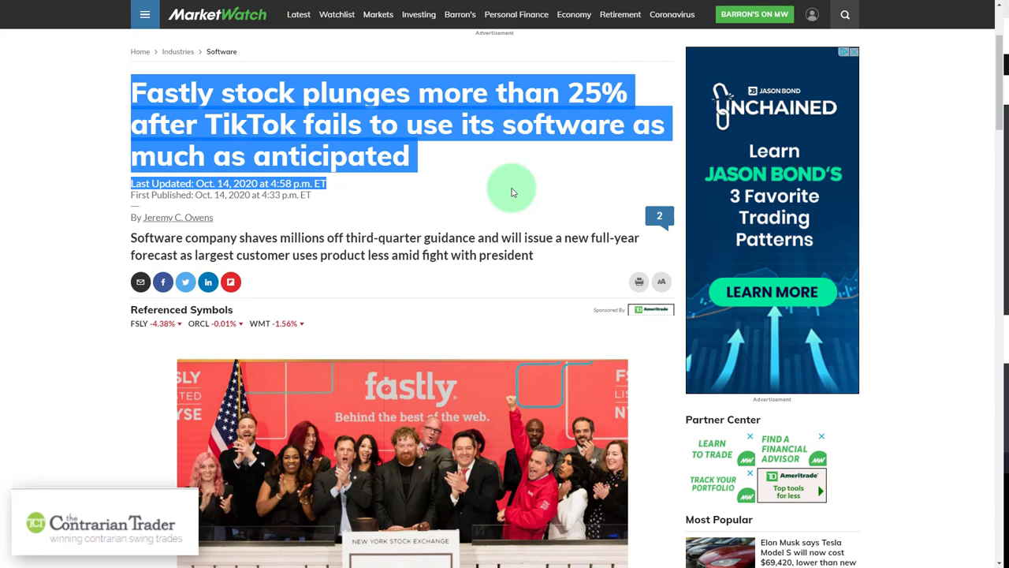
{"action": "left_click", "coordinate": [512, 192]}
{"action": "scroll", "coordinate": [511, 193], "scroll_direction": "down", "scroll_amount": 1}
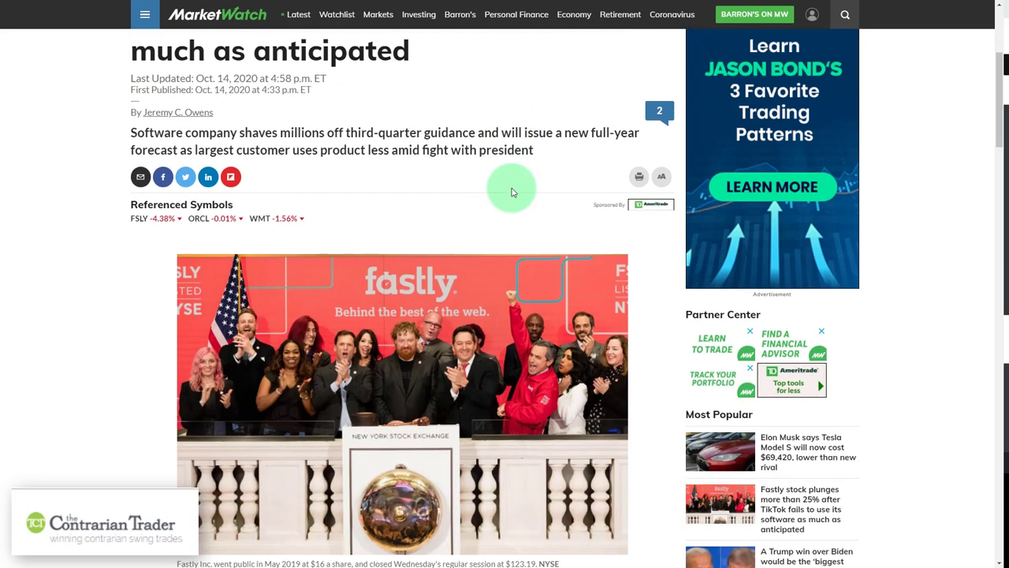
{"action": "scroll", "coordinate": [512, 193], "scroll_direction": "down", "scroll_amount": 2}
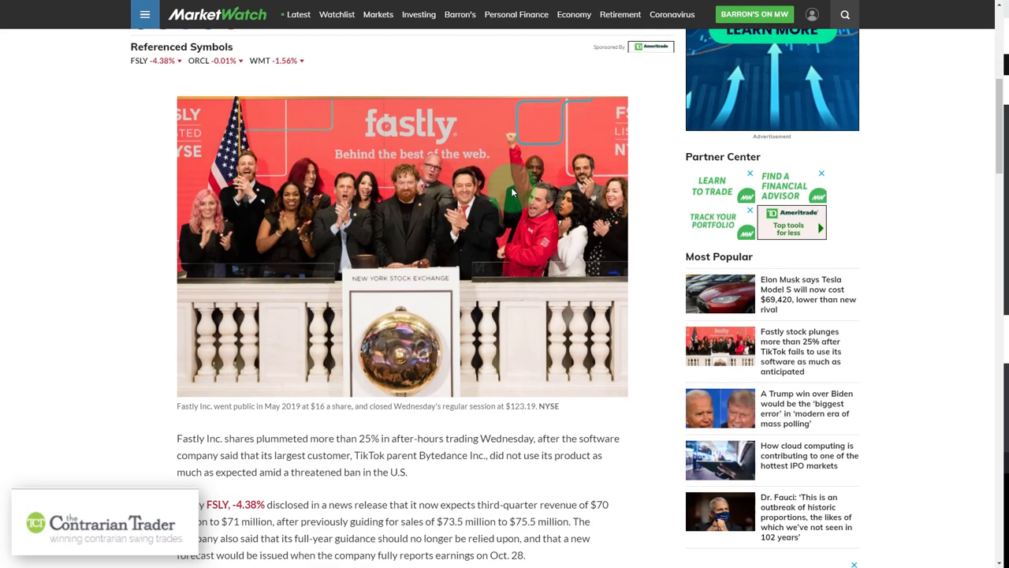
{"action": "scroll", "coordinate": [512, 192], "scroll_direction": "down", "scroll_amount": 2}
{"action": "scroll", "coordinate": [512, 192], "scroll_direction": "down", "scroll_amount": 1}
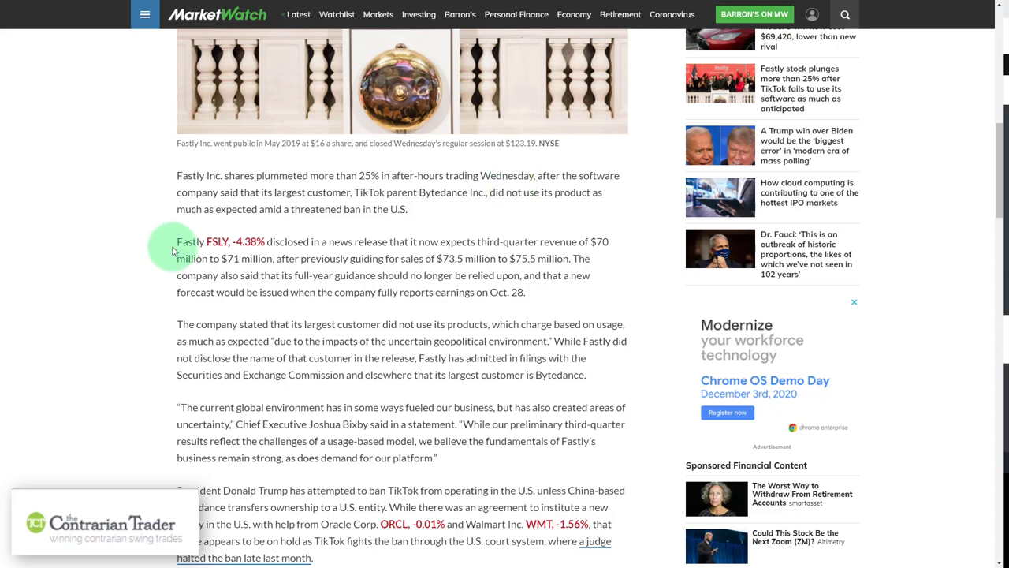
Step: Highlight the revised Q3 revenue guidance, 'no longer be relied upon' and the Oct. 28 earnings date
{"action": "left_click_drag", "start_coordinate": [180, 243], "coordinate": [573, 263]}
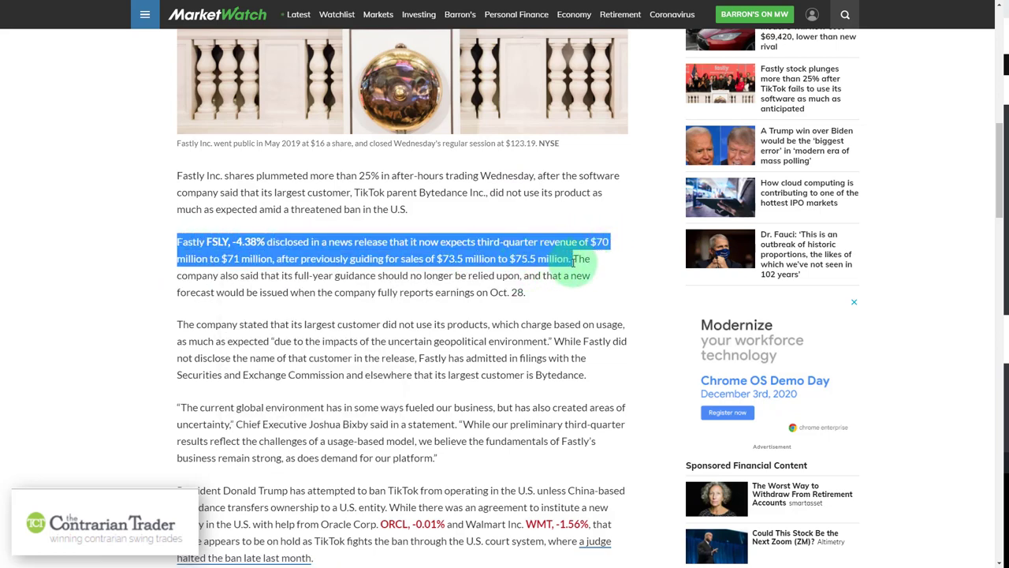
{"action": "left_click", "coordinate": [573, 261]}
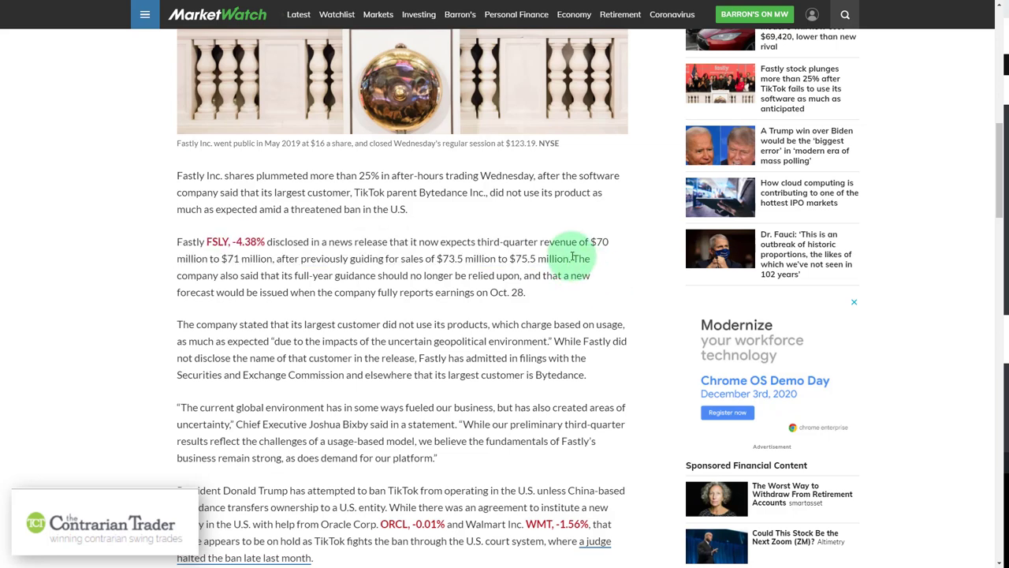
{"action": "left_click_drag", "start_coordinate": [573, 258], "coordinate": [624, 293]}
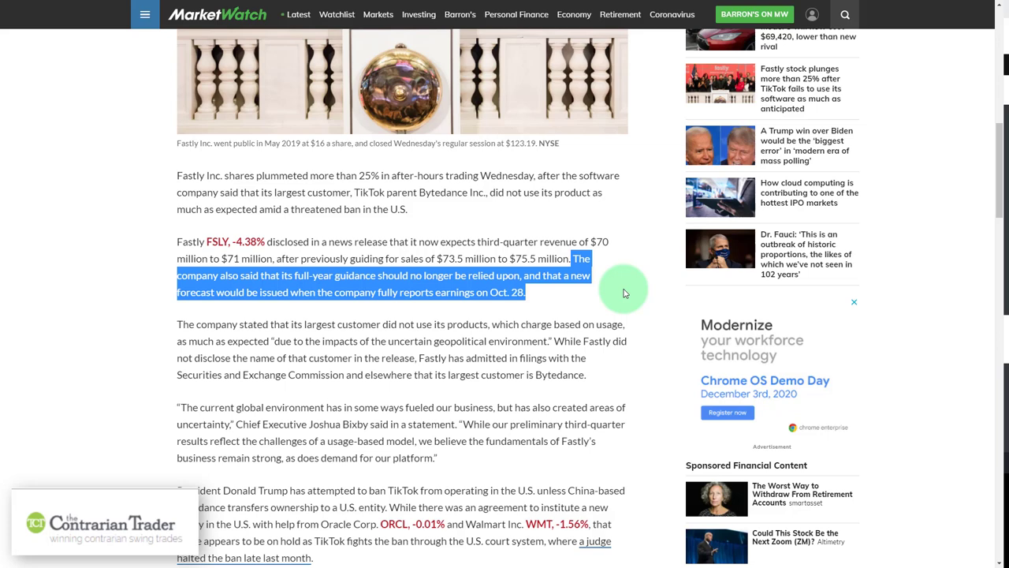
{"action": "left_click_drag", "start_coordinate": [410, 275], "coordinate": [522, 276]}
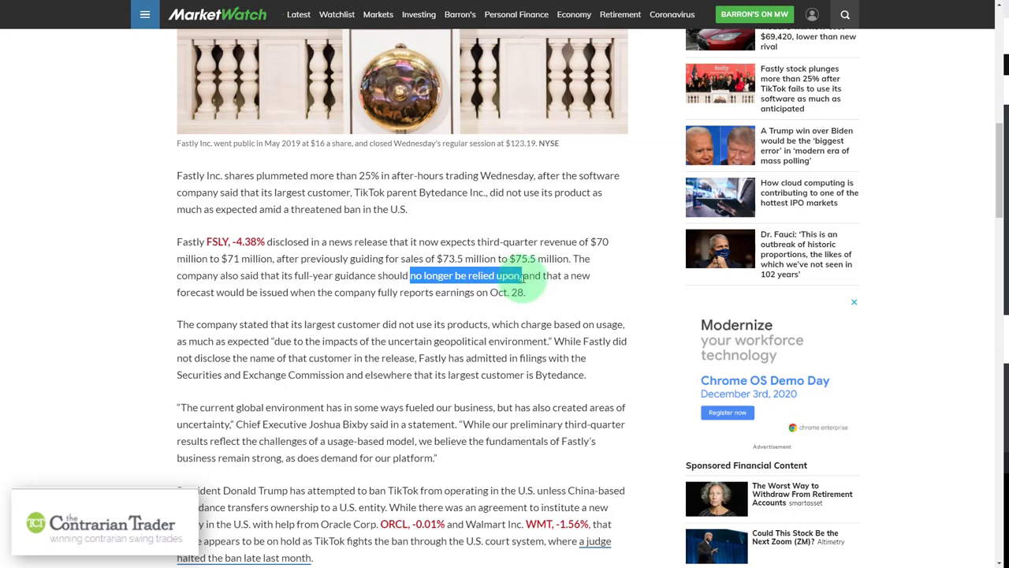
{"action": "left_click", "coordinate": [463, 292]}
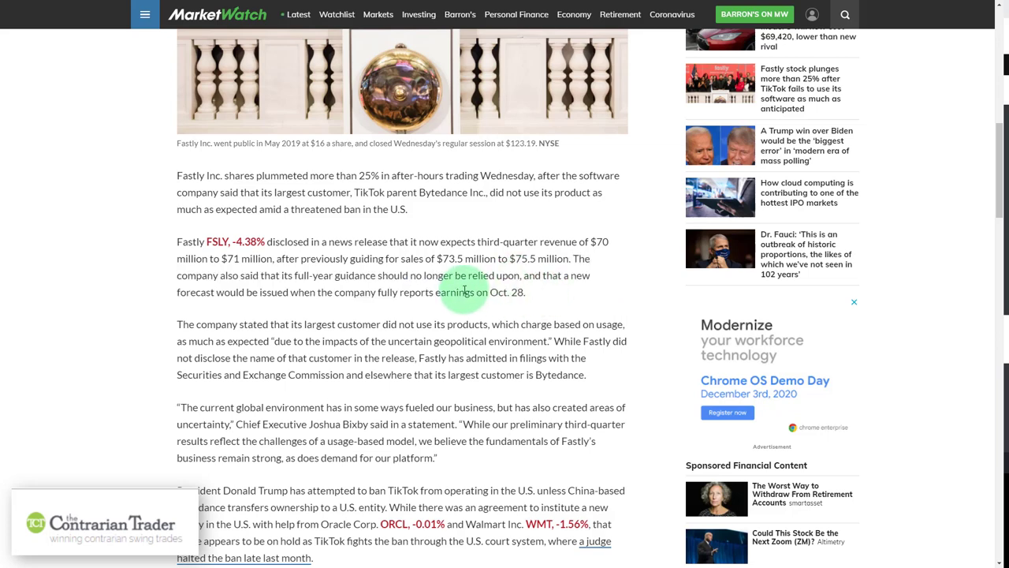
{"action": "left_click_drag", "start_coordinate": [490, 292], "coordinate": [560, 305]}
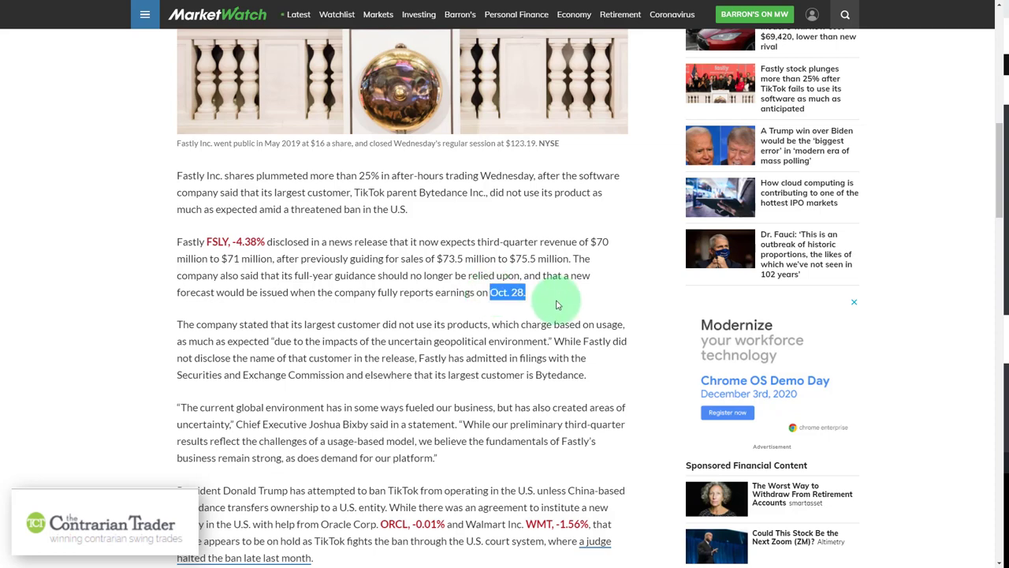
{"action": "scroll", "coordinate": [556, 304], "scroll_direction": "down", "scroll_amount": 4}
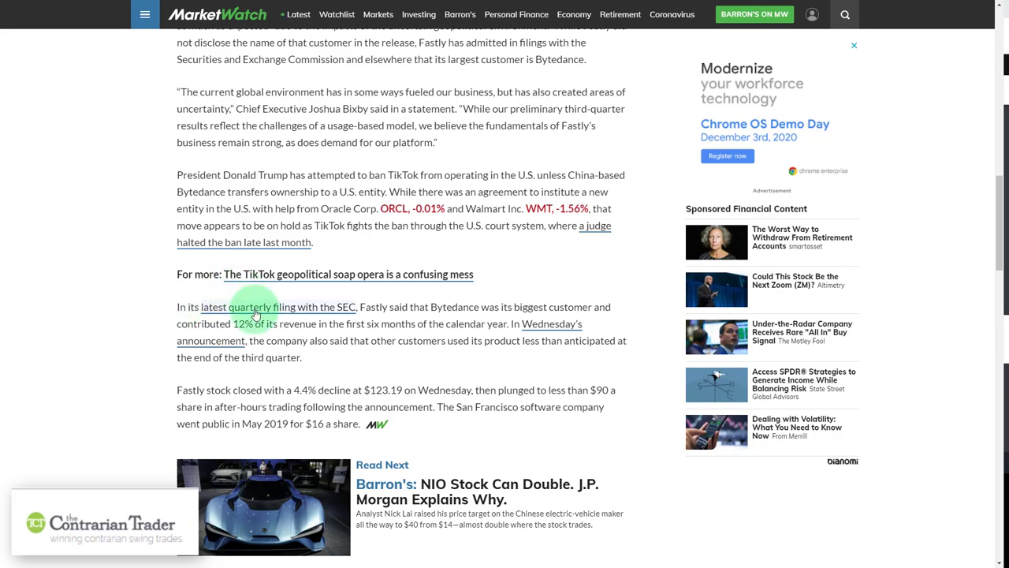
Step: Highlight Bytedance's 12% revenue contribution and the 'Oracle Corp. ORCL, -0.01%' mention
{"action": "left_click_drag", "start_coordinate": [177, 324], "coordinate": [507, 323]}
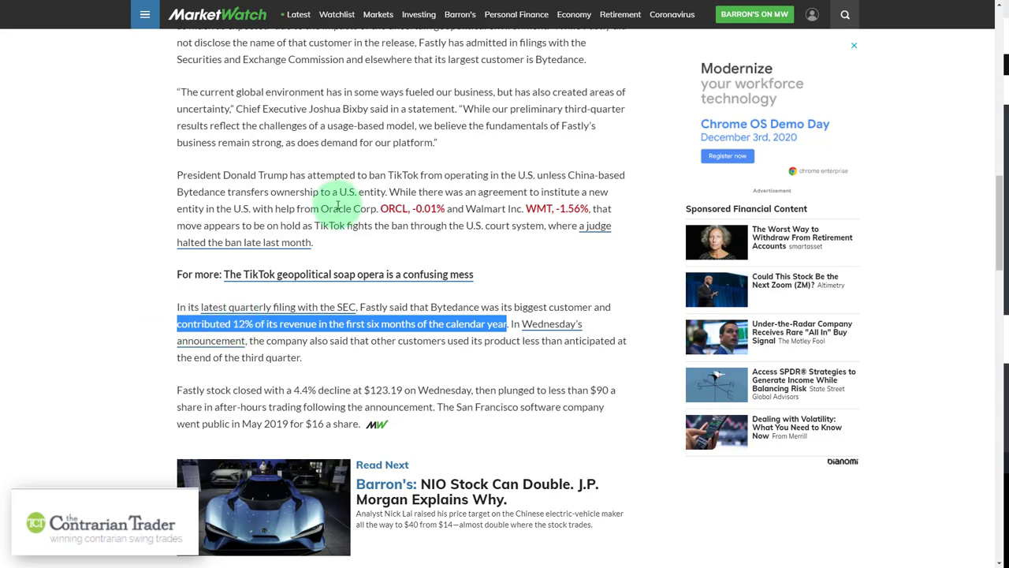
{"action": "left_click_drag", "start_coordinate": [318, 208], "coordinate": [436, 209]}
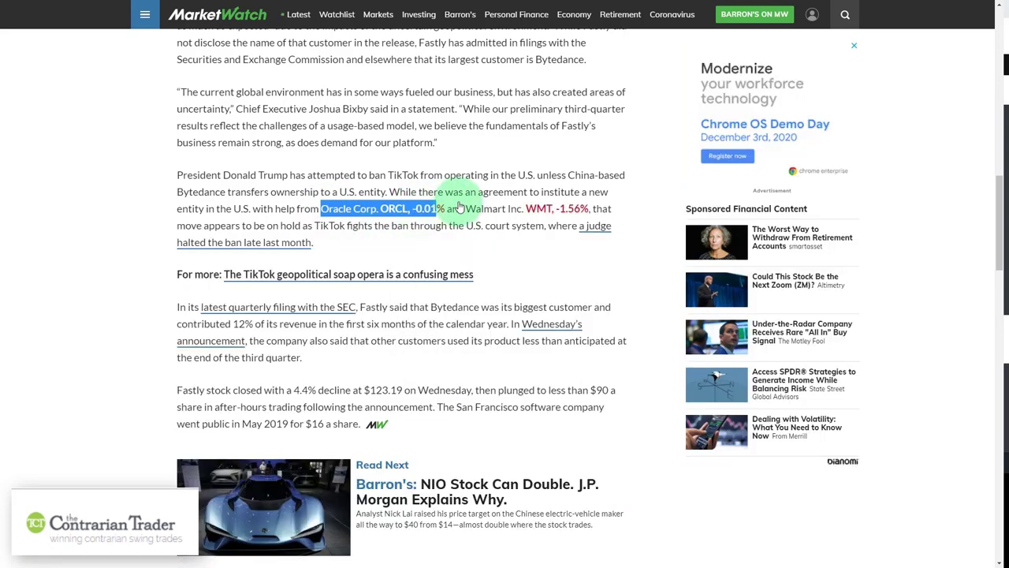
{"action": "left_click", "coordinate": [376, 245]}
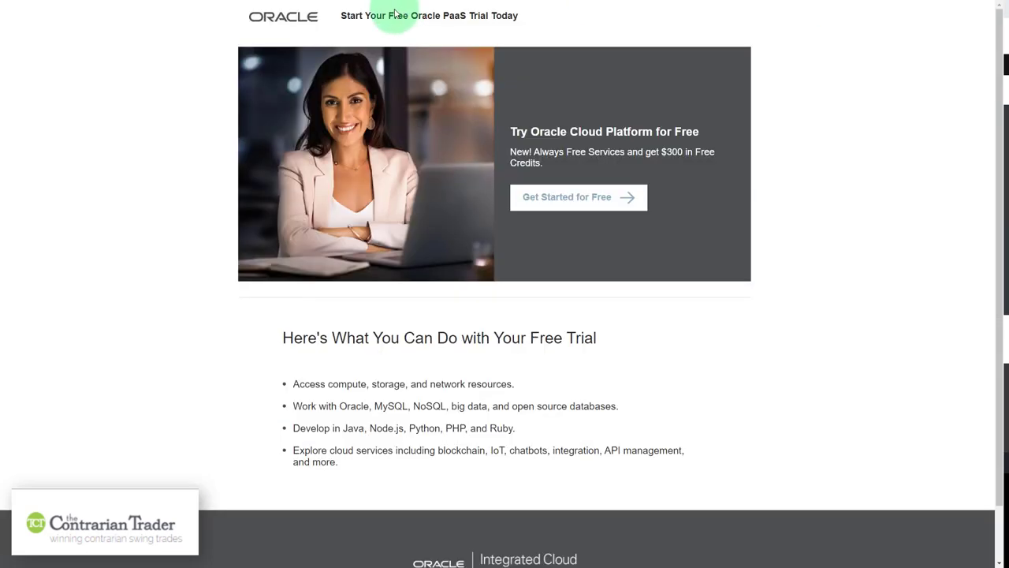
Step: Start the free Oracle Cloud sign-up with 'Get Started for Free' on the trial page
{"action": "scroll", "coordinate": [319, 28], "scroll_direction": "down", "scroll_amount": 1}
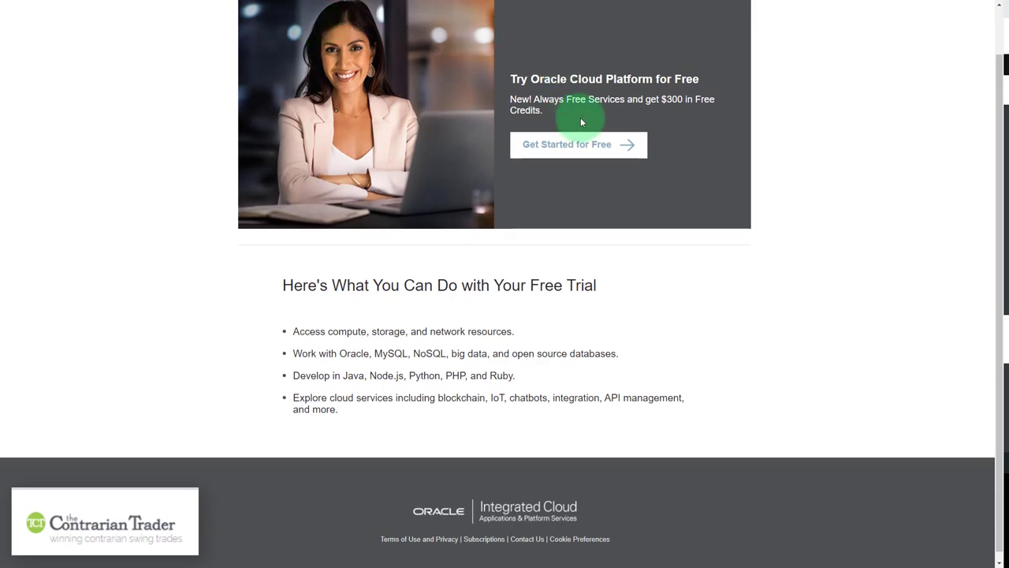
{"action": "left_click", "coordinate": [614, 153]}
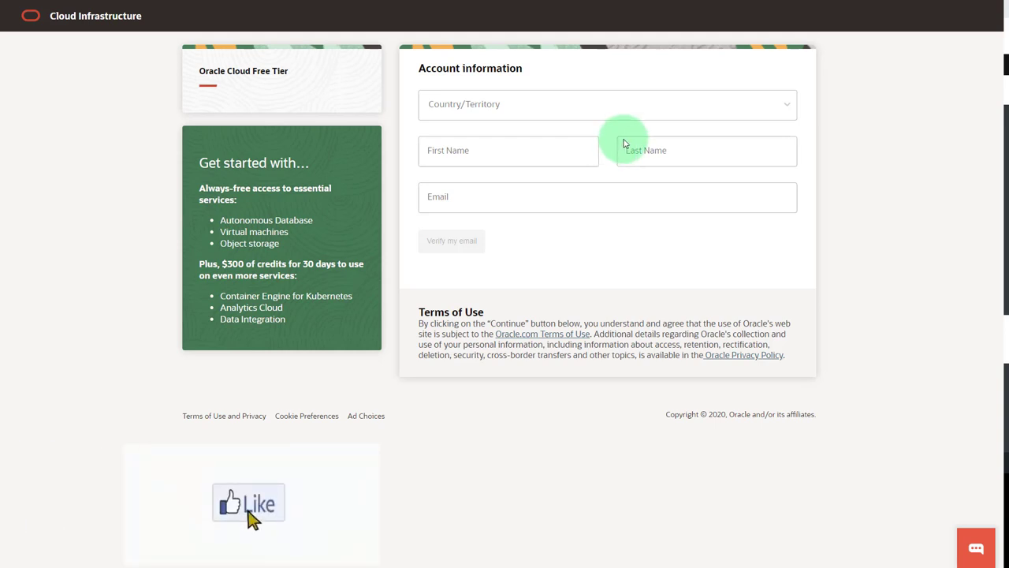
{"action": "mouse_move", "coordinate": [462, 8]}
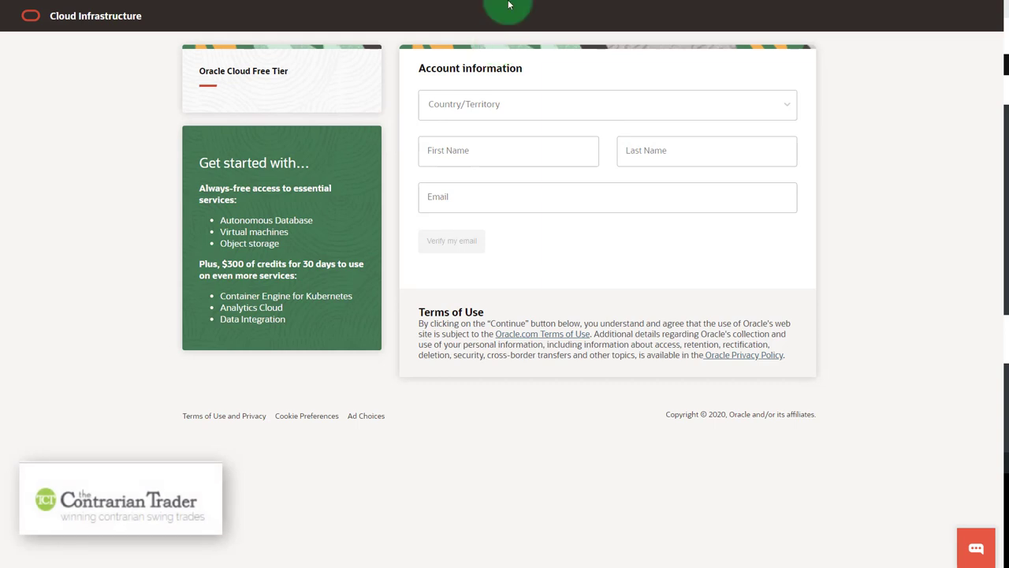
{"action": "mouse_move", "coordinate": [531, 23]}
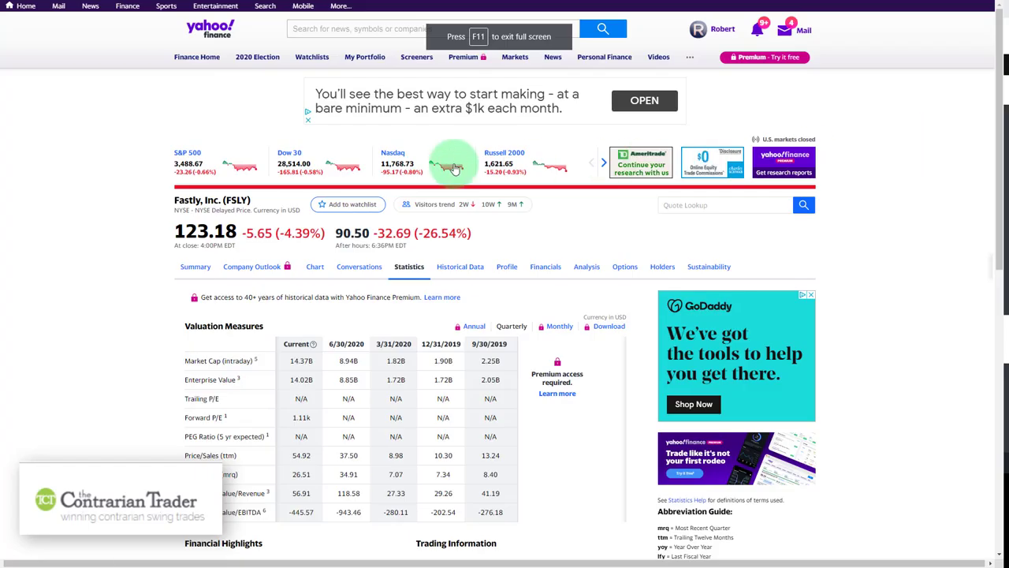
Step: Highlight Fastly's 61.70% quarterly revenue growth (yoy) and scan the Balance Sheet figures
{"action": "scroll", "coordinate": [450, 163], "scroll_direction": "down", "scroll_amount": 3}
{"action": "scroll", "coordinate": [332, 263], "scroll_direction": "up", "scroll_amount": 3}
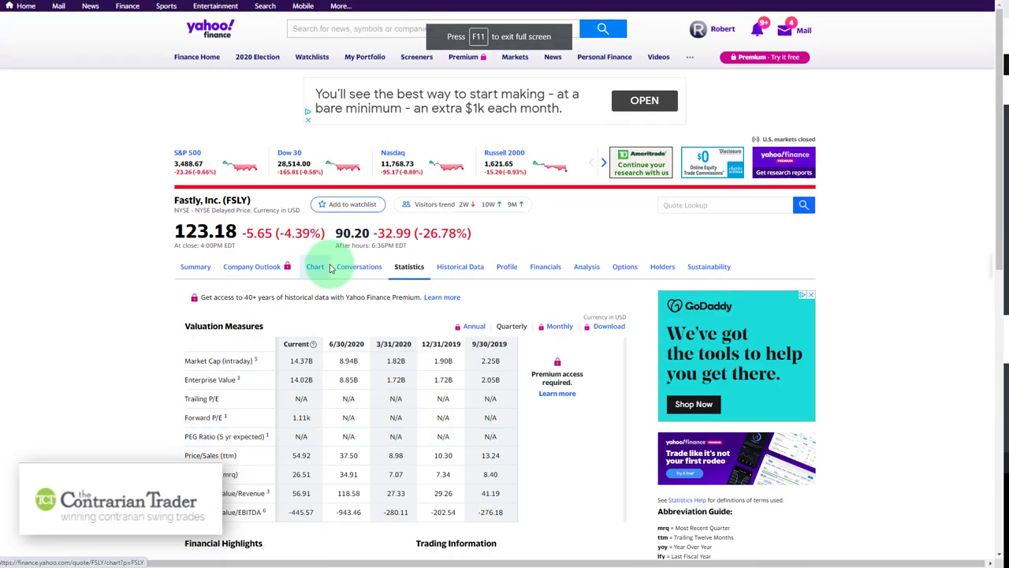
{"action": "scroll", "coordinate": [331, 268], "scroll_direction": "down", "scroll_amount": 5}
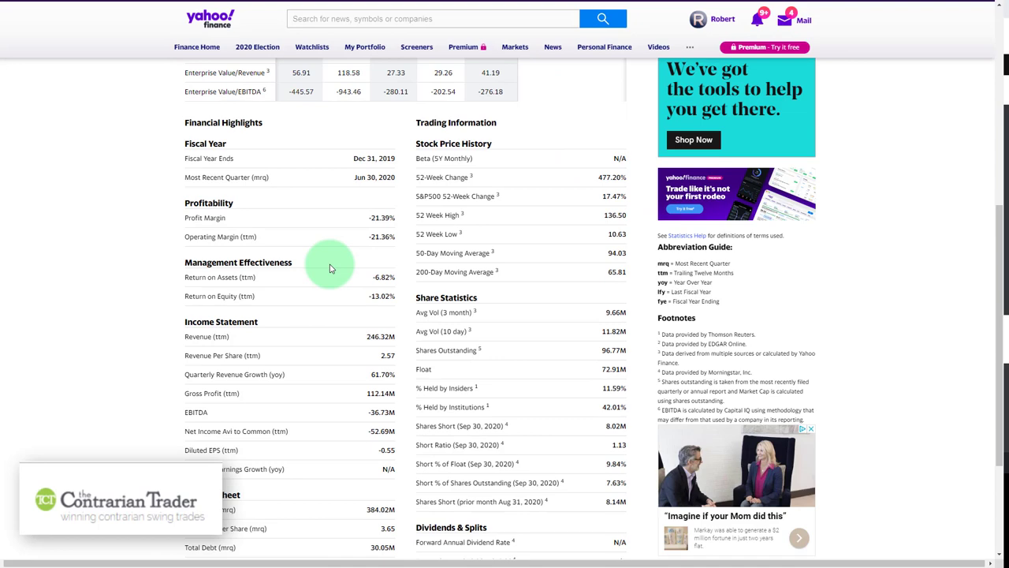
{"action": "scroll", "coordinate": [98, 355], "scroll_direction": "down", "scroll_amount": 2}
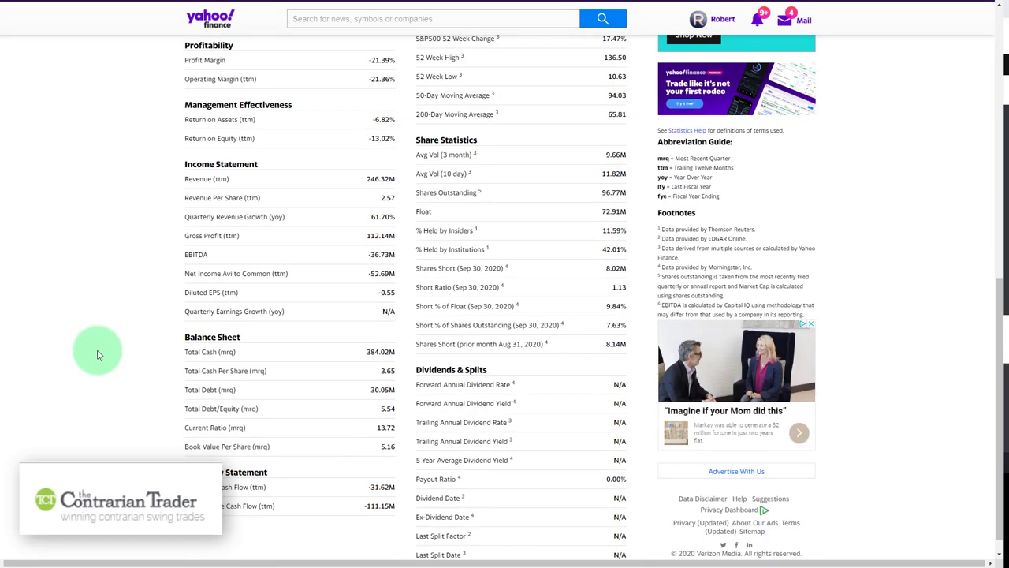
{"action": "scroll", "coordinate": [99, 354], "scroll_direction": "up", "scroll_amount": 2}
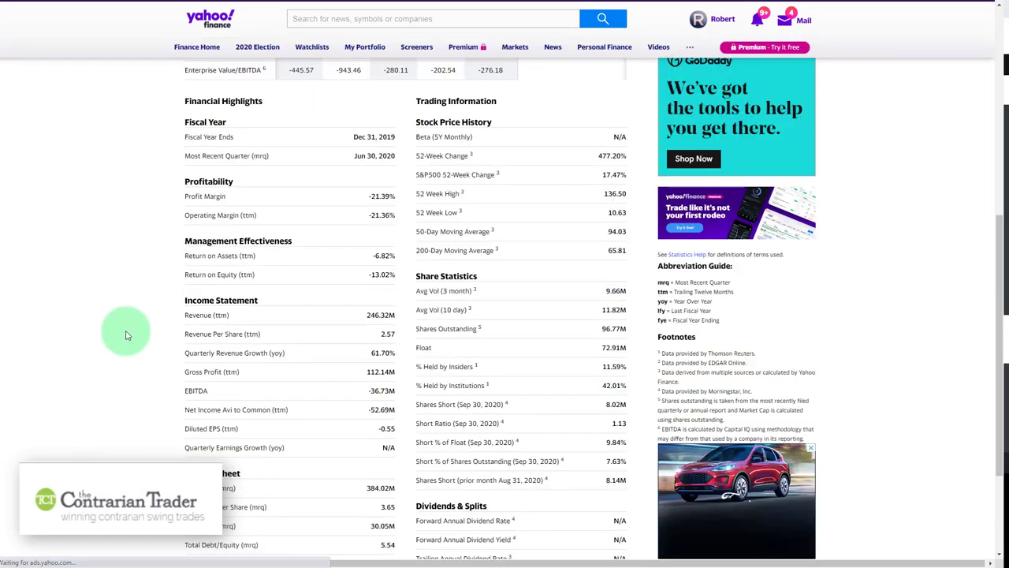
{"action": "left_click_drag", "start_coordinate": [186, 353], "coordinate": [383, 354]}
{"action": "left_click", "coordinate": [383, 354]}
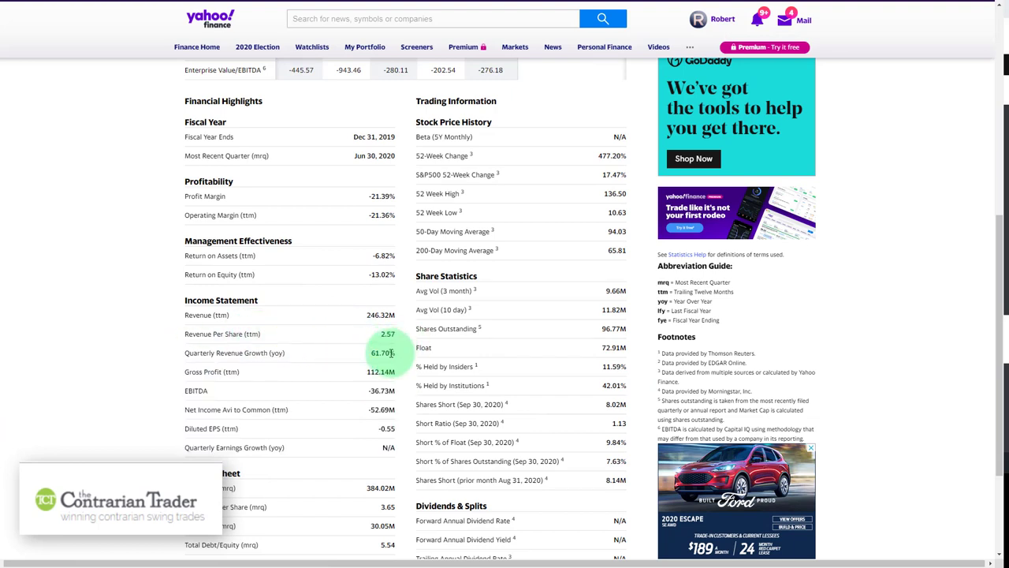
{"action": "scroll", "coordinate": [366, 360], "scroll_direction": "down", "scroll_amount": 2}
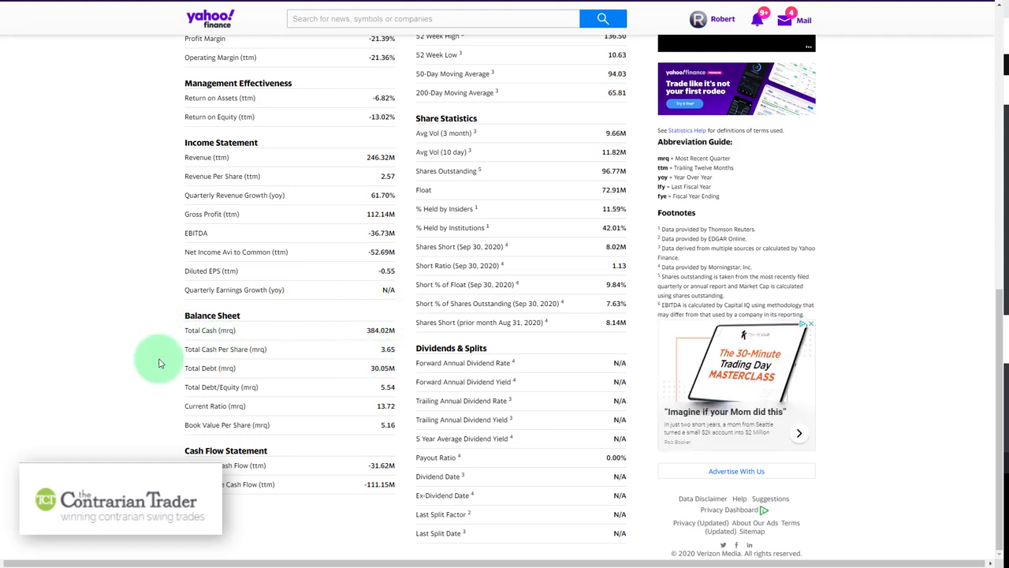
{"action": "scroll", "coordinate": [276, 377], "scroll_direction": "up", "scroll_amount": 2}
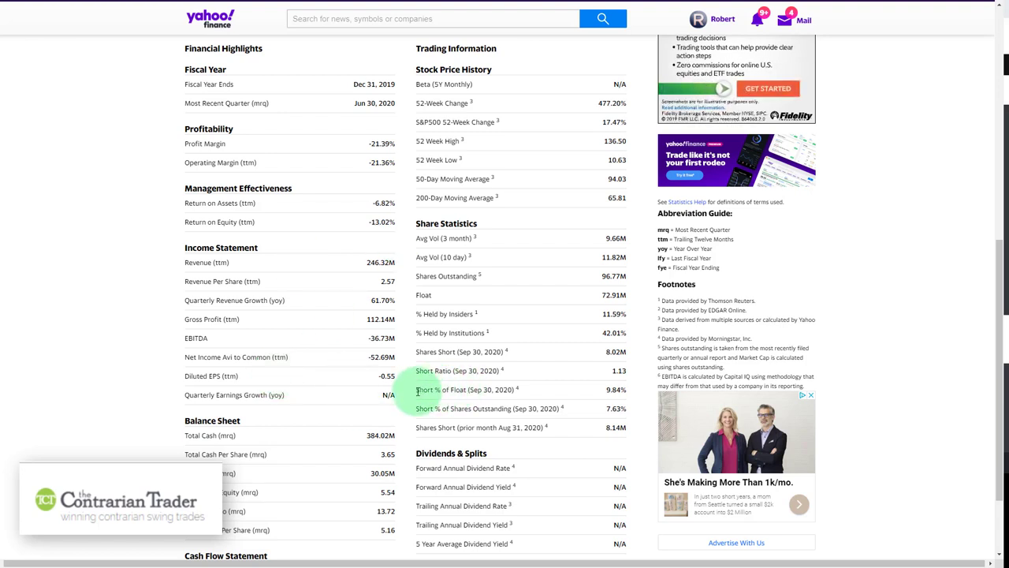
{"action": "left_click_drag", "start_coordinate": [417, 389], "coordinate": [628, 390]}
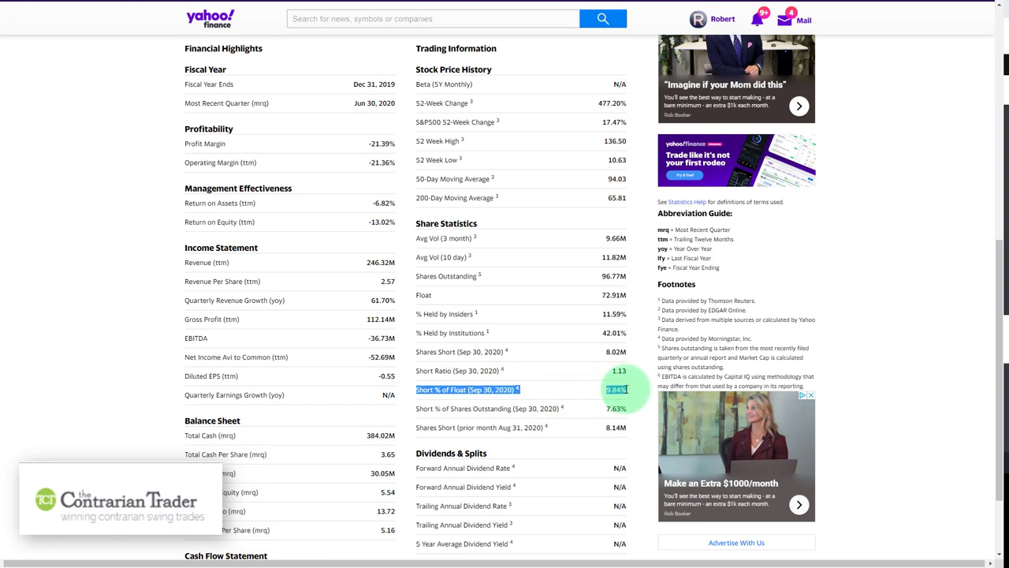
{"action": "left_click", "coordinate": [447, 421]}
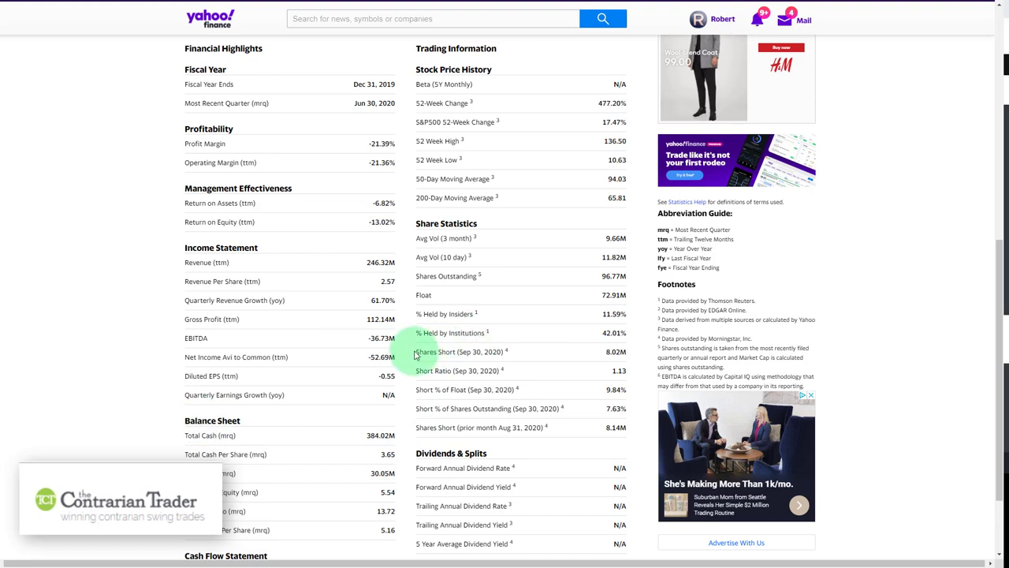
{"action": "left_click_drag", "start_coordinate": [417, 352], "coordinate": [625, 361]}
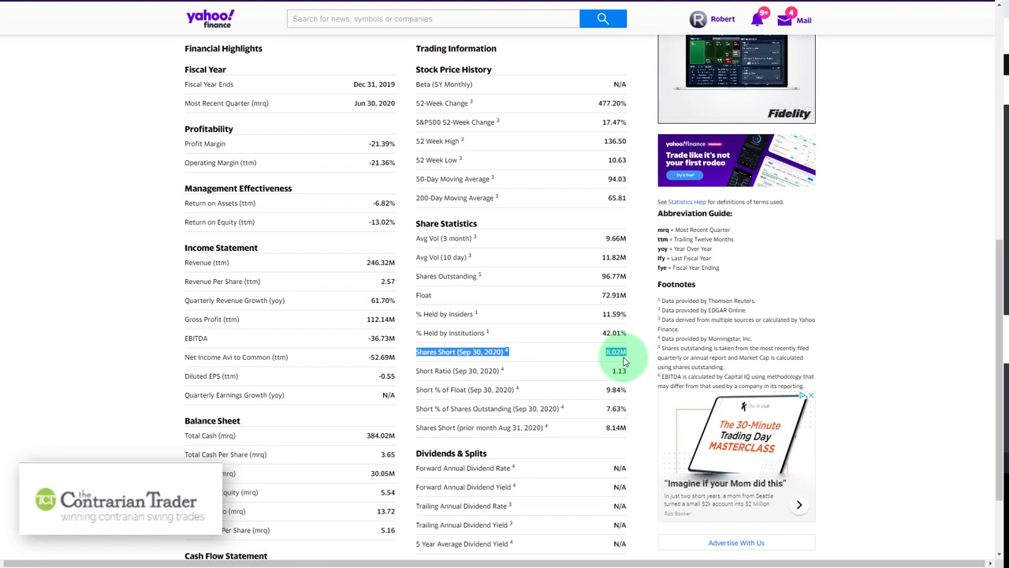
{"action": "left_click", "coordinate": [587, 324]}
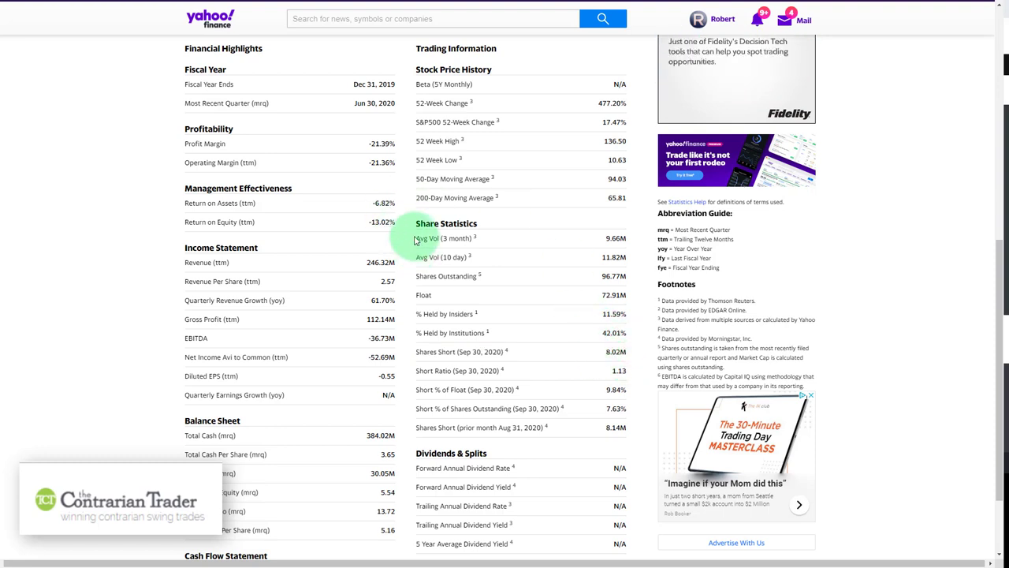
{"action": "left_click_drag", "start_coordinate": [399, 241], "coordinate": [626, 242]}
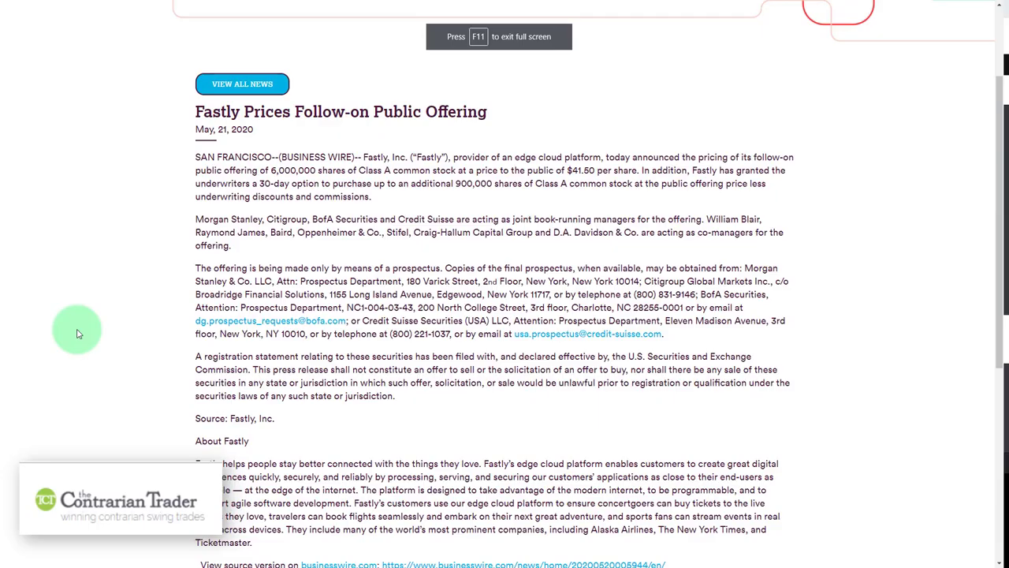
{"action": "scroll", "coordinate": [19, 334], "scroll_direction": "down", "scroll_amount": 2}
Step: Highlight the 900,000 additional shares phrase and the May 21, 2020 release date
{"action": "scroll", "coordinate": [18, 333], "scroll_direction": "up", "scroll_amount": 3}
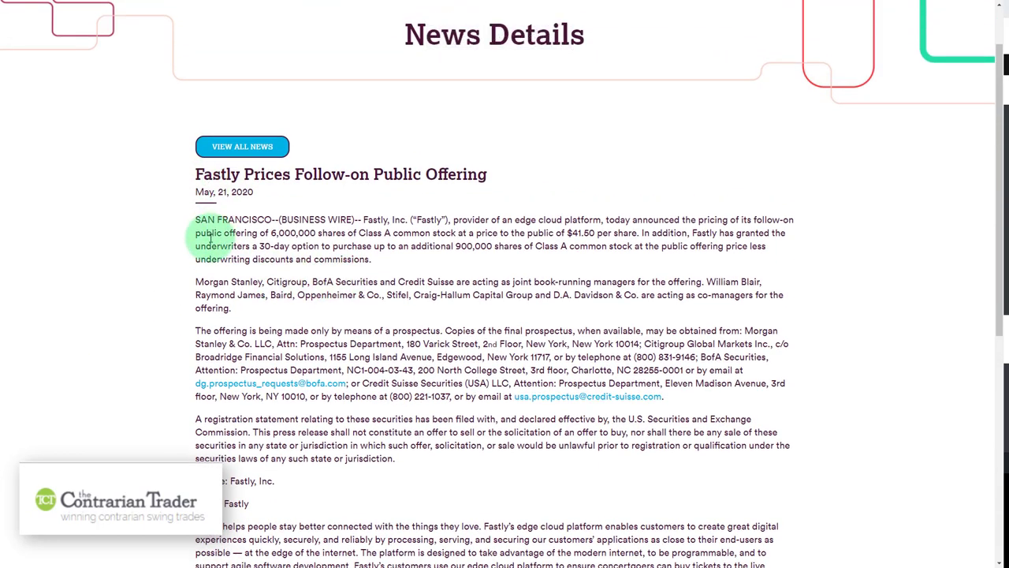
{"action": "scroll", "coordinate": [211, 236], "scroll_direction": "down", "scroll_amount": 2}
{"action": "scroll", "coordinate": [211, 237], "scroll_direction": "up", "scroll_amount": 2}
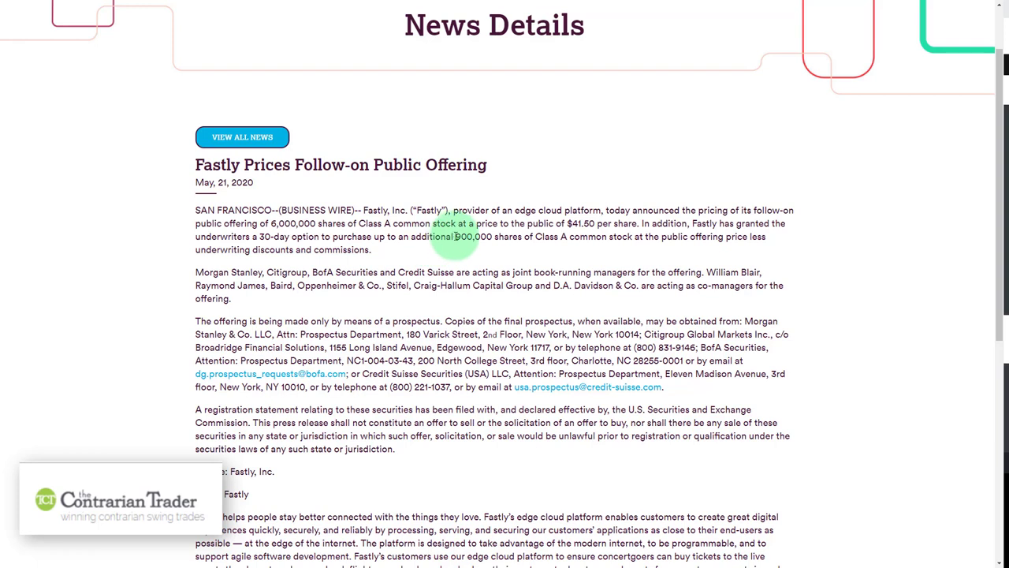
{"action": "left_click_drag", "start_coordinate": [456, 236], "coordinate": [642, 241]}
{"action": "left_click", "coordinate": [471, 315]}
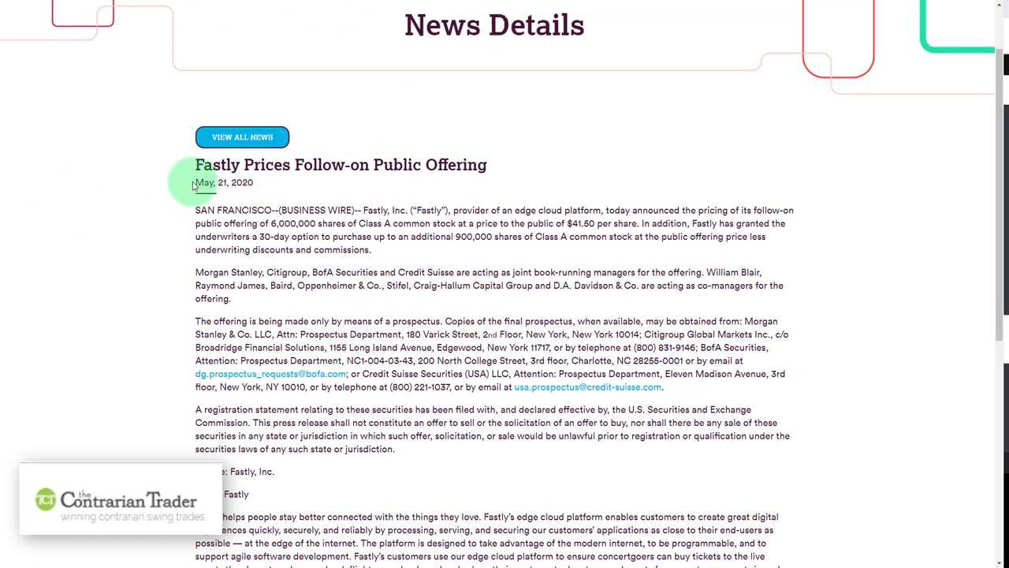
{"action": "mouse_move", "coordinate": [197, 184]}
{"action": "left_mouse_down"}
{"action": "mouse_move", "coordinate": [265, 205]}
{"action": "mouse_move", "coordinate": [283, 197]}
{"action": "mouse_move", "coordinate": [197, 190]}
{"action": "left_mouse_up"}
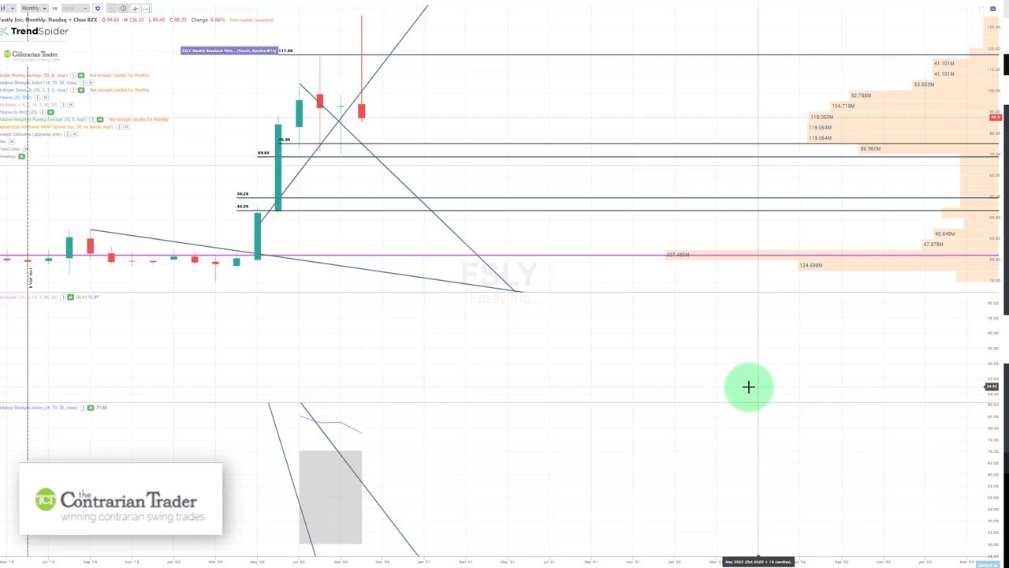
Step: Switch FSLY to weekly candles, add a horizontal level at 86.52, and rescale the price axis
{"action": "left_click", "coordinate": [38, 9]}
{"action": "left_click", "coordinate": [65, 47]}
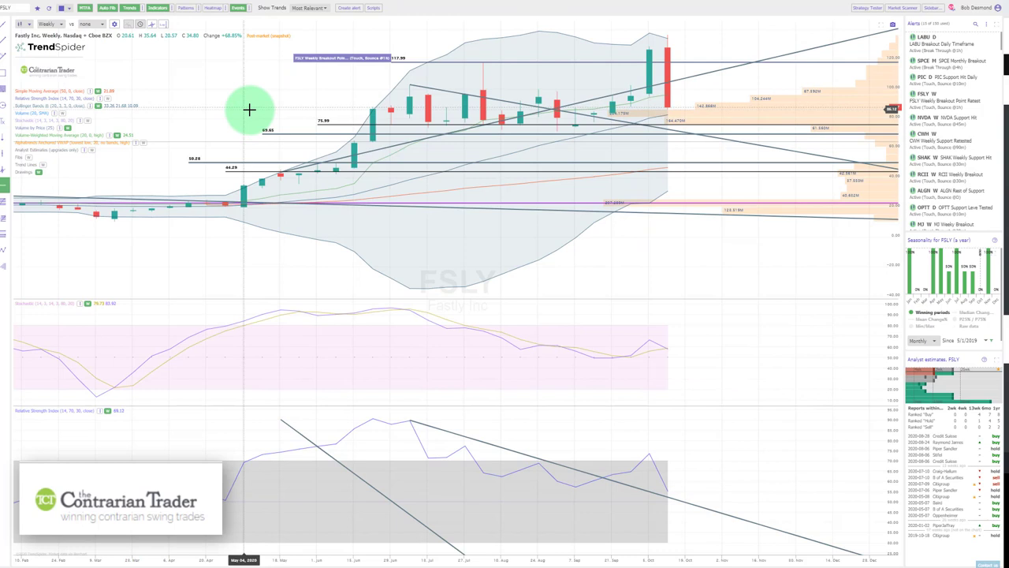
{"action": "left_click", "coordinate": [250, 110]}
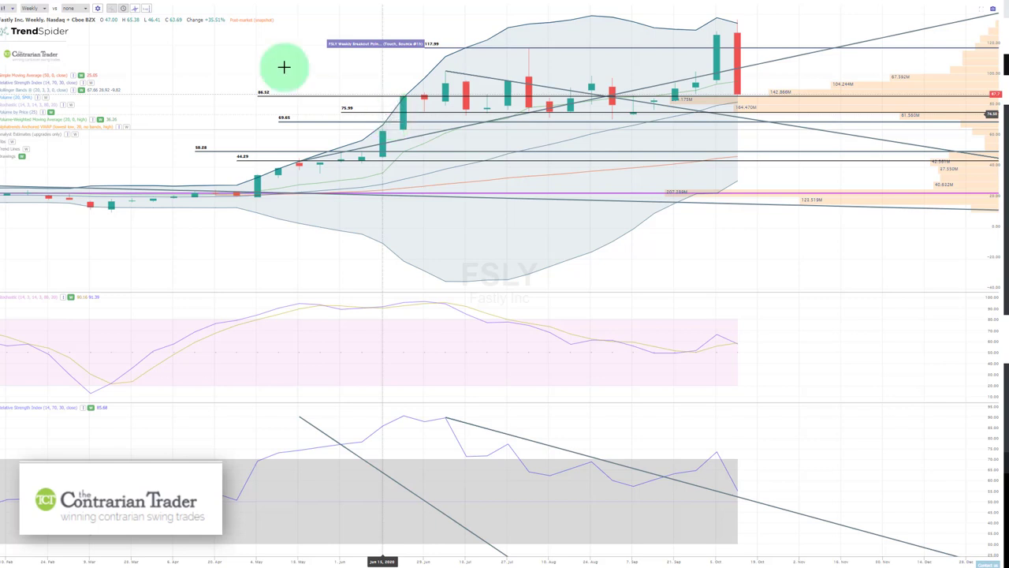
{"action": "left_click_drag", "start_coordinate": [988, 116], "coordinate": [987, 79]}
{"action": "left_click_drag", "start_coordinate": [750, 124], "coordinate": [732, 264]}
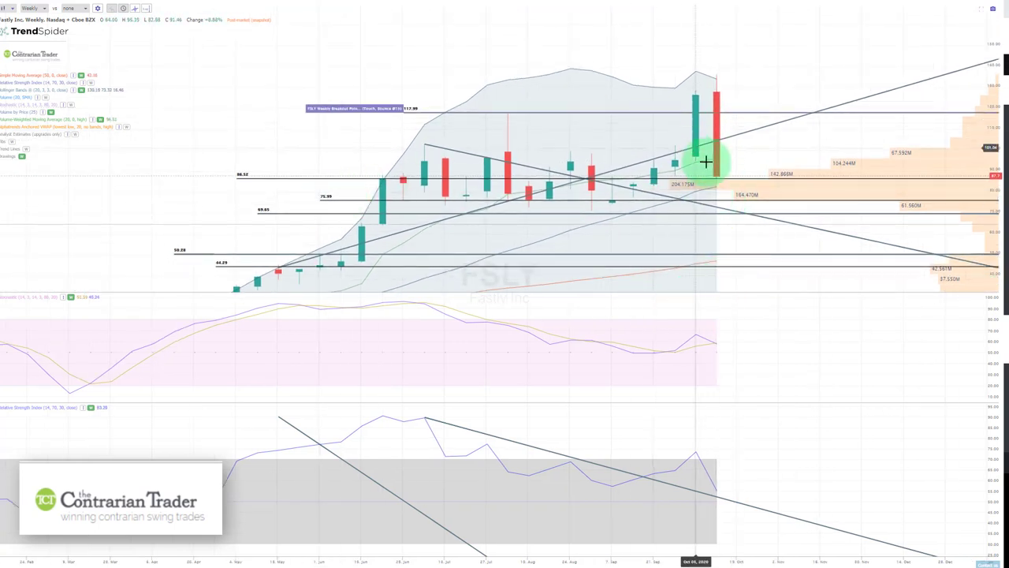
Step: Create a Touch and Bounce alert on the support line with $0.63 sensitivity and 1-hour confirmation
{"action": "right_click", "coordinate": [716, 198]}
{"action": "left_click", "coordinate": [745, 210]}
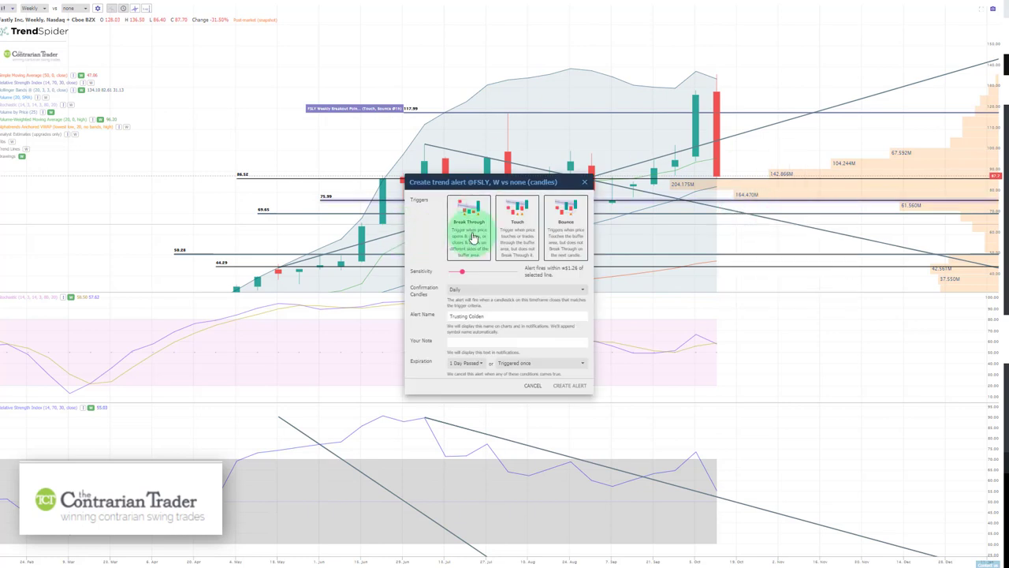
{"action": "left_click", "coordinate": [517, 235]}
{"action": "left_click", "coordinate": [571, 241]}
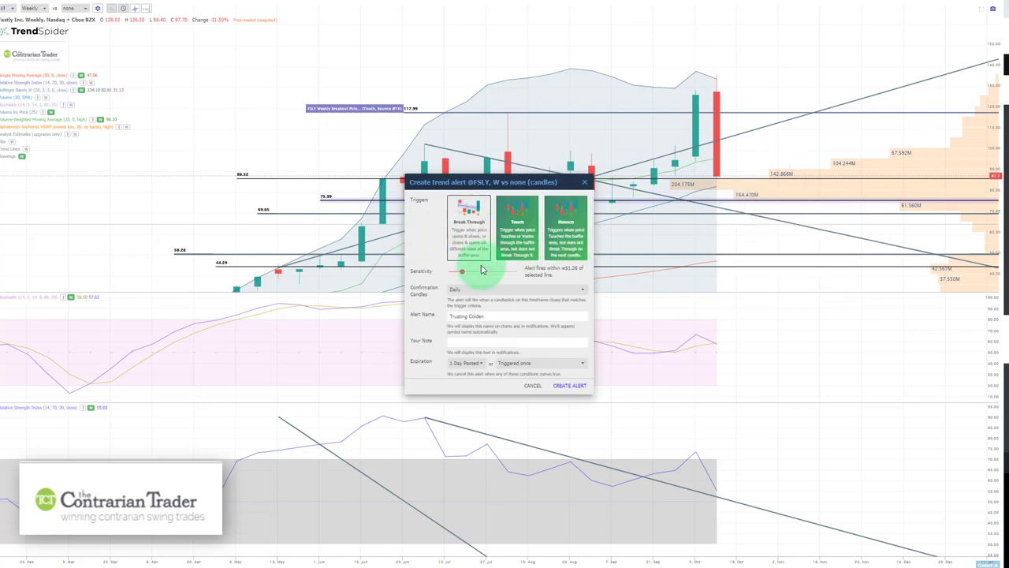
{"action": "left_click_drag", "start_coordinate": [462, 272], "coordinate": [455, 276]}
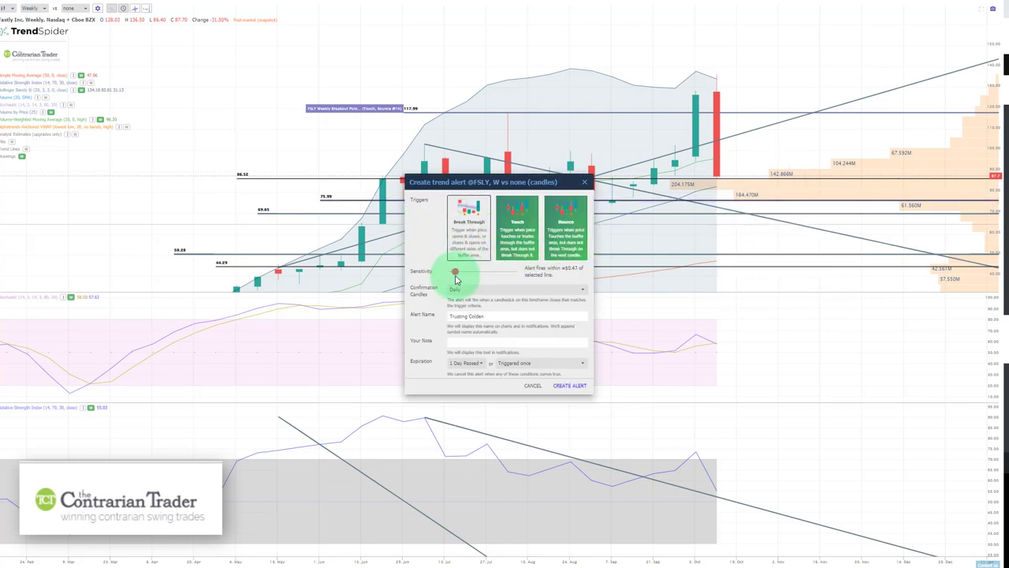
{"action": "left_click", "coordinate": [502, 289]}
{"action": "scroll", "coordinate": [500, 285], "scroll_direction": "up", "scroll_amount": 3}
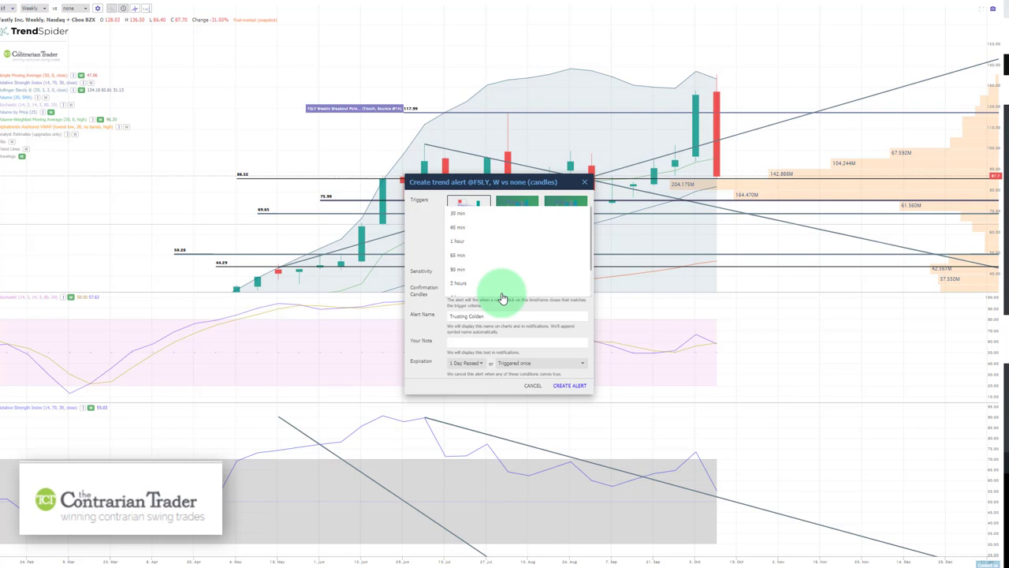
{"action": "left_click", "coordinate": [484, 242]}
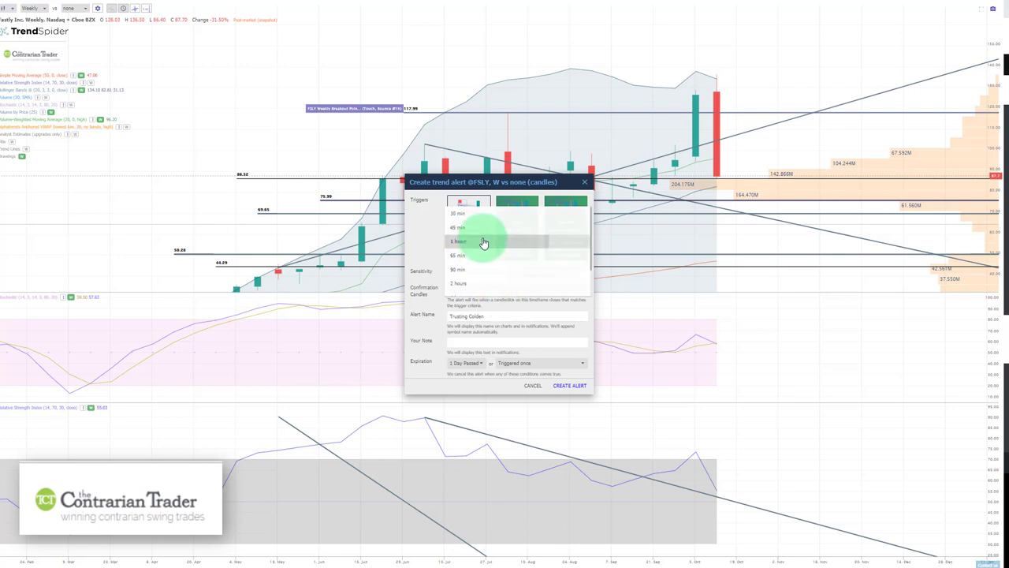
Step: Rename the alert 'FSLY Support #2 of 2 Hit' and select the guidance and Tik Tok part of the note
{"action": "triple_click", "coordinate": [512, 316]}
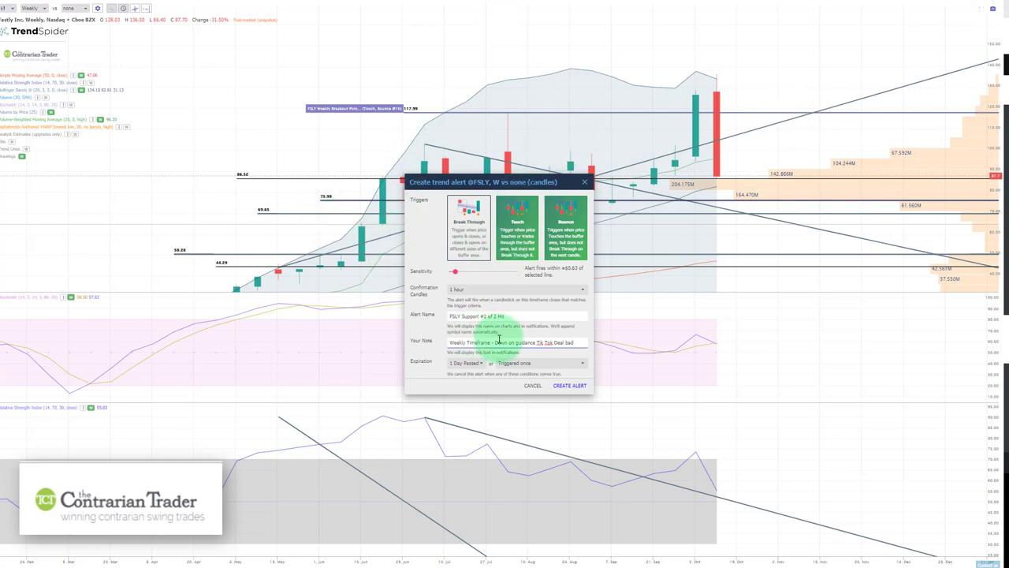
{"action": "left_click_drag", "start_coordinate": [494, 342], "coordinate": [598, 343]}
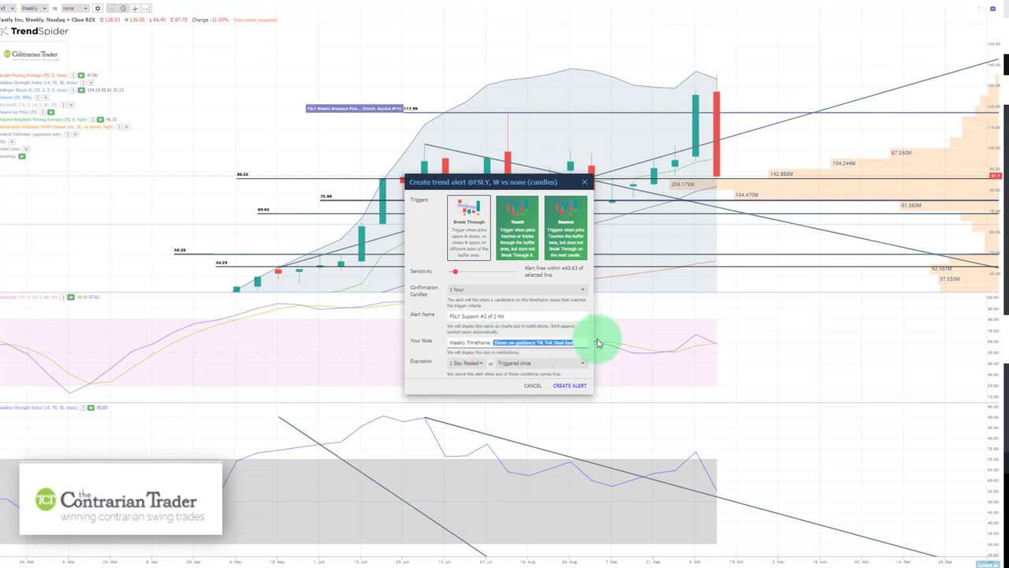